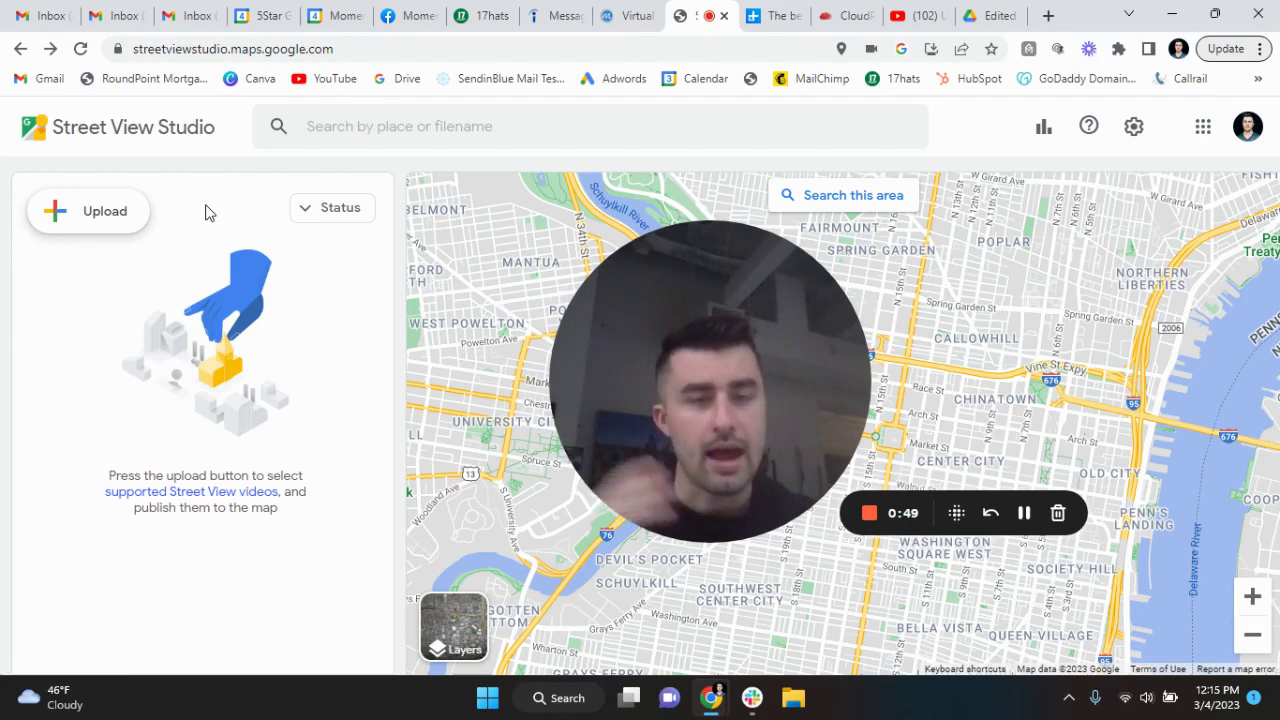
Step: Read the help article on supported Street View videos, then return to Street View Studio
left_click(266, 493)
scroll(640, 415, "down", 1)
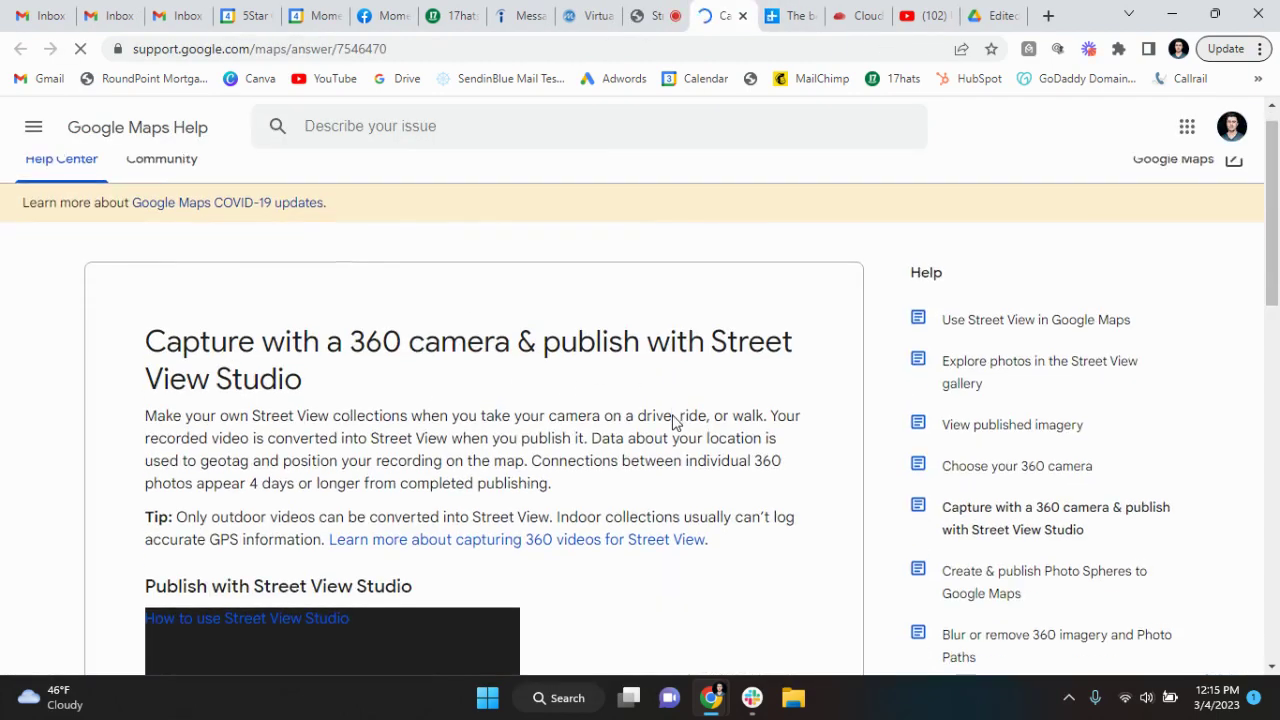
scroll(477, 345, "down", 1)
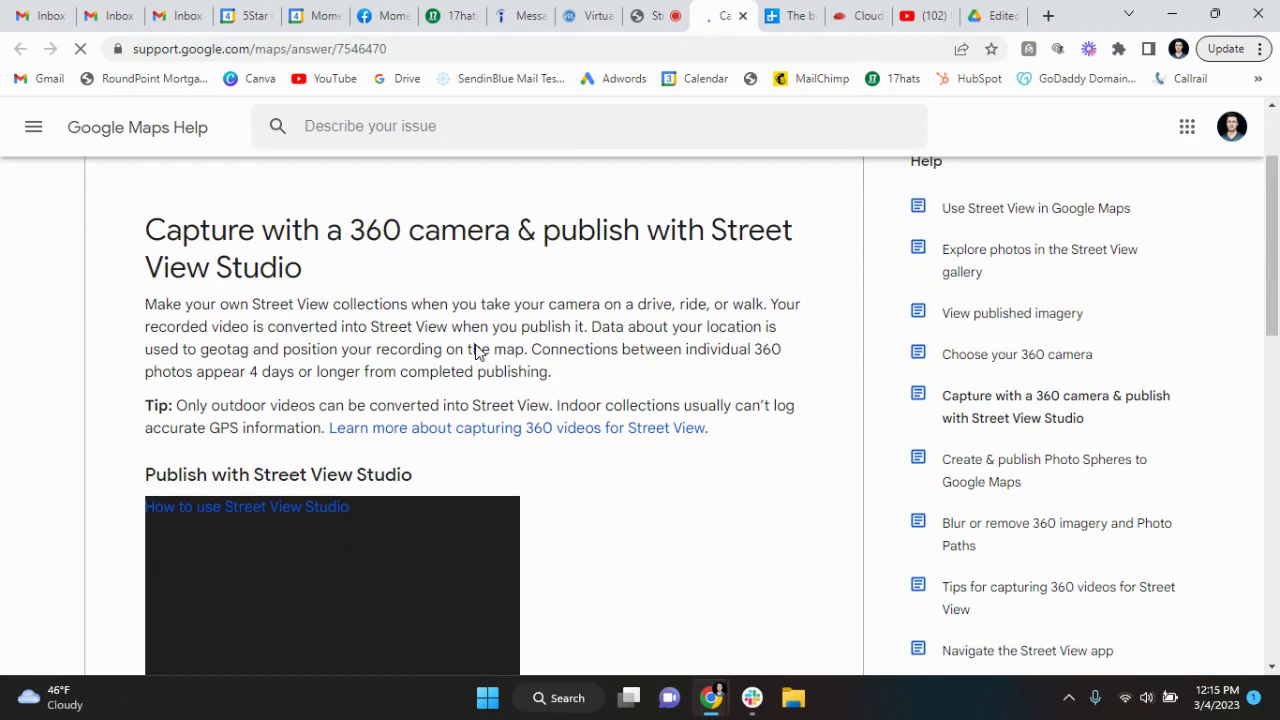
left_click(652, 15)
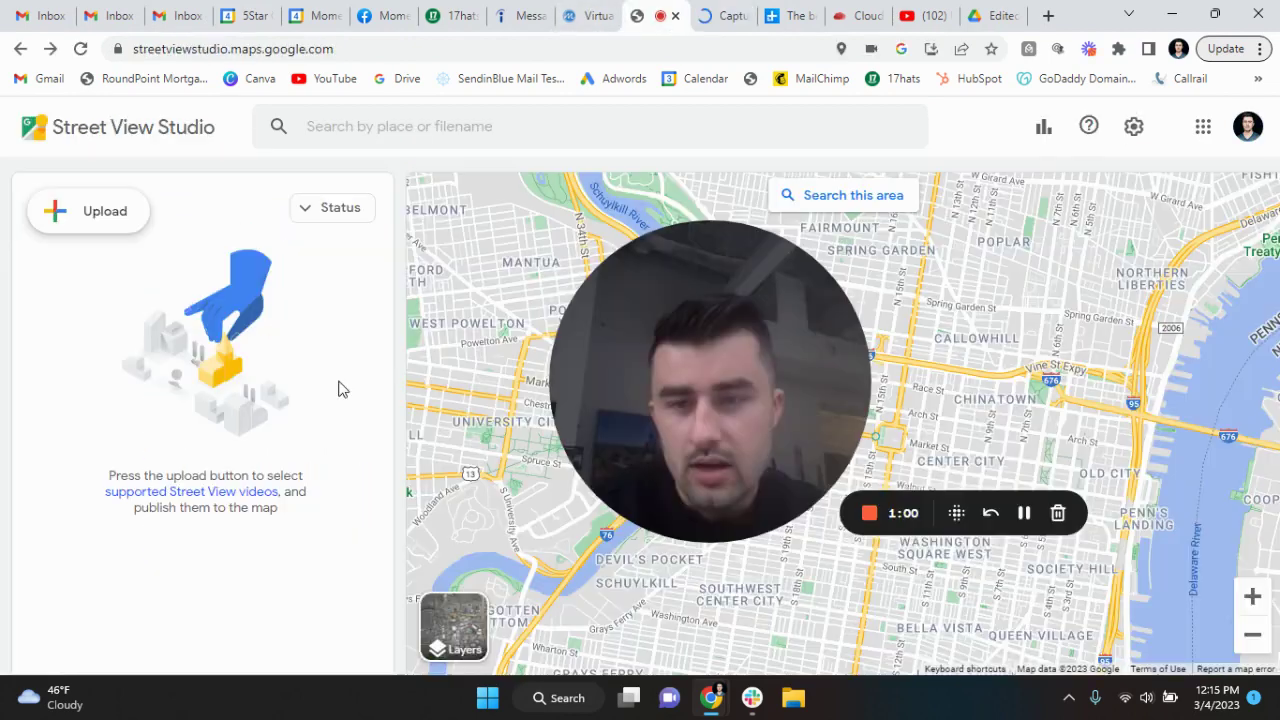
Step: Start a 360 video upload and bring up the file picker on the Downloads folder
left_click(95, 218)
mouse_move(686, 343)
left_mouse_down()
mouse_move(1054, 274)
mouse_move(1080, 257)
mouse_move(1050, 259)
left_mouse_up()
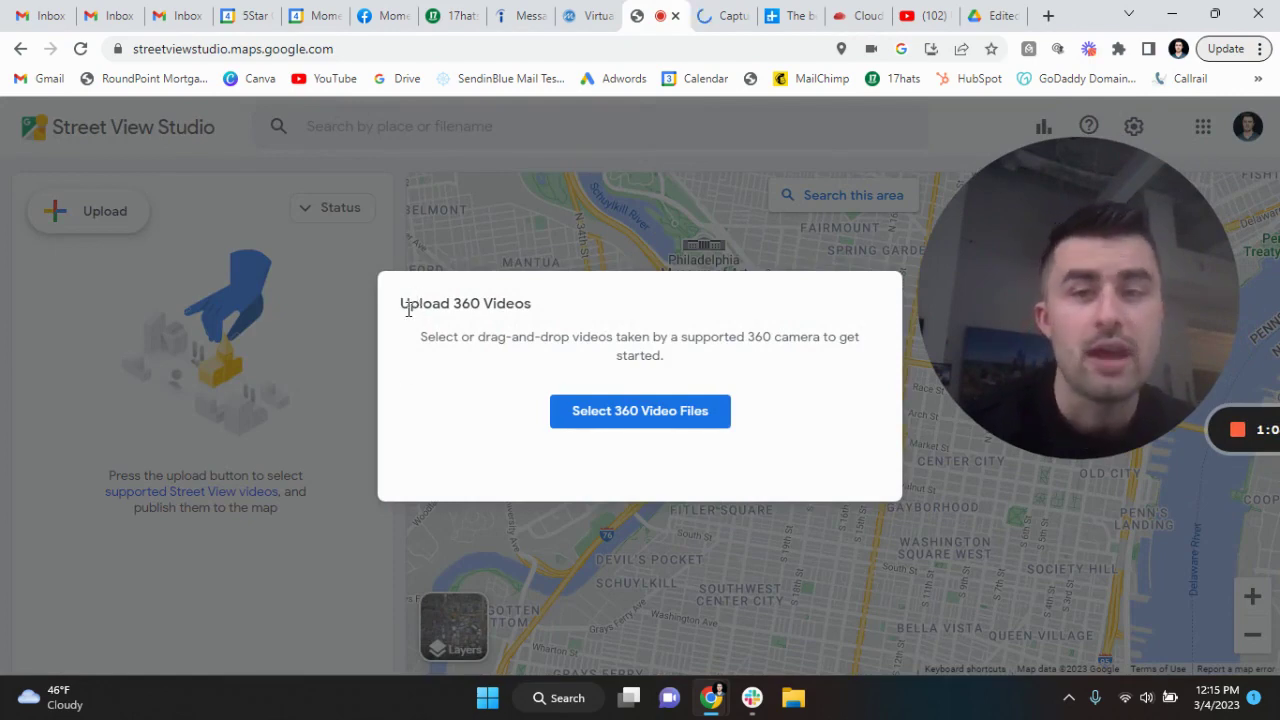
left_click_drag(409, 303, 560, 311)
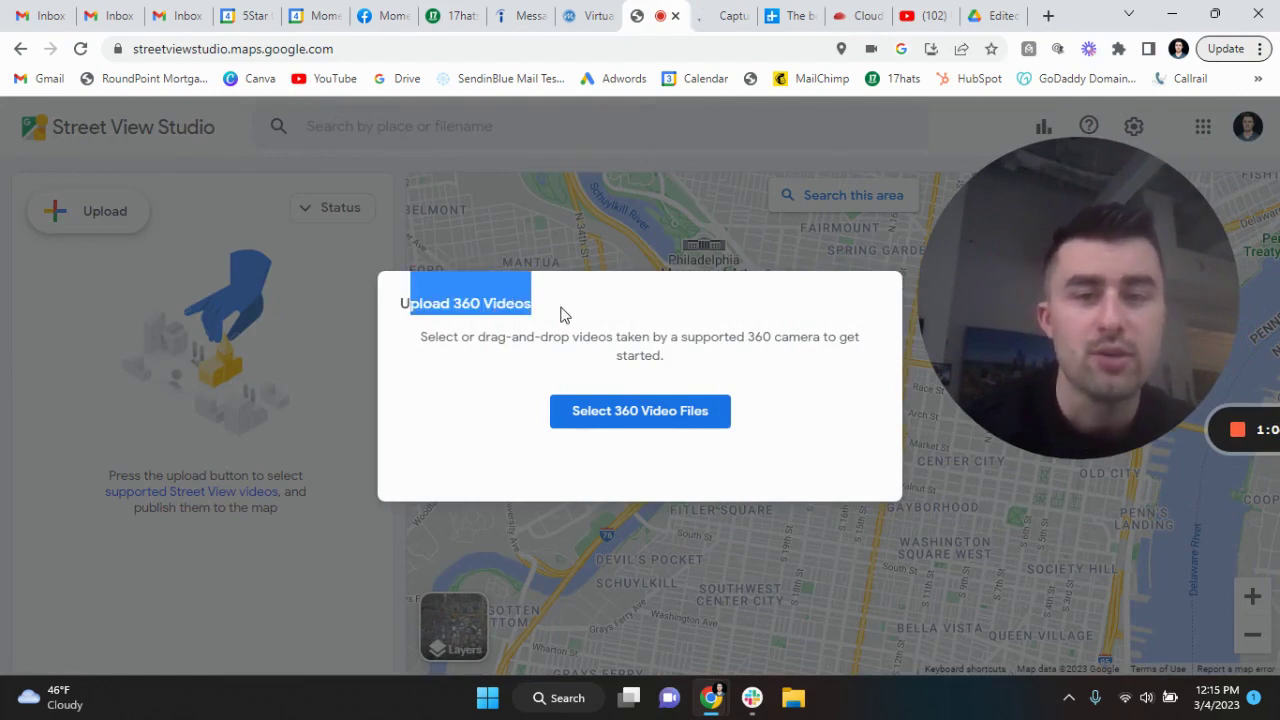
left_click(640, 420)
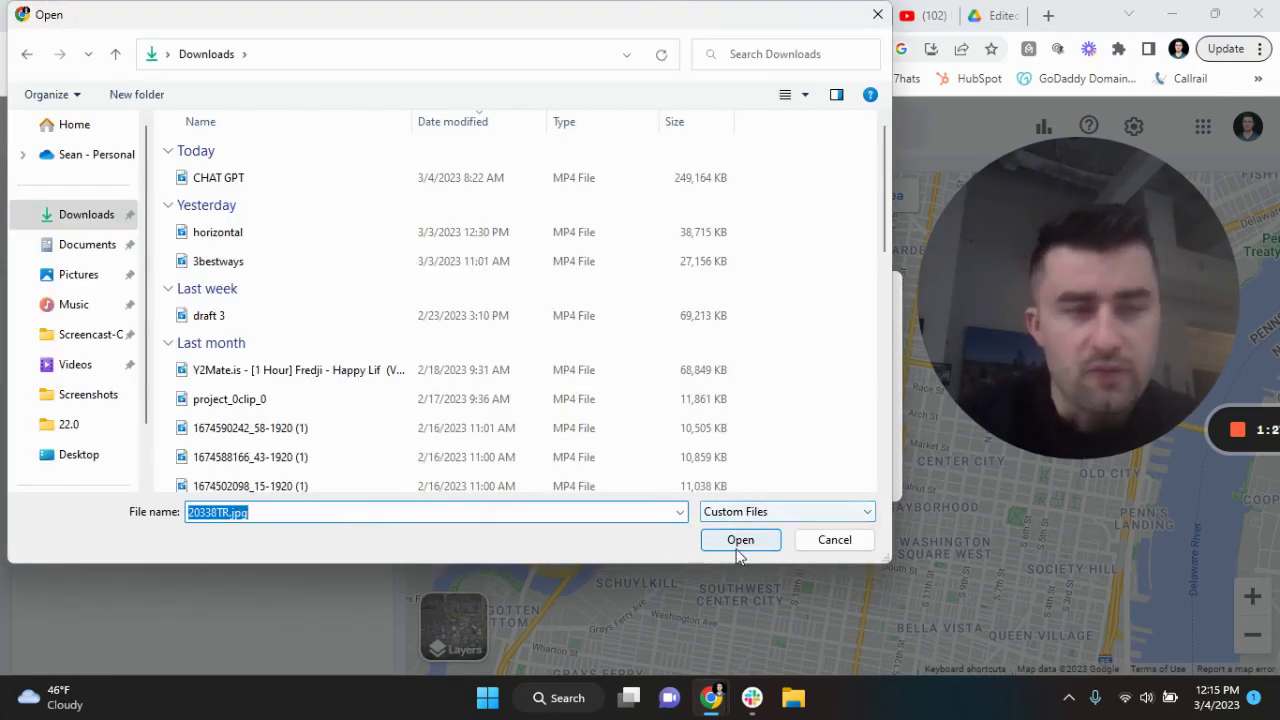
Step: Choose 20338TR.jpg for upload, compare it with the Google Drive panoramas, and review its warning
left_click(737, 546)
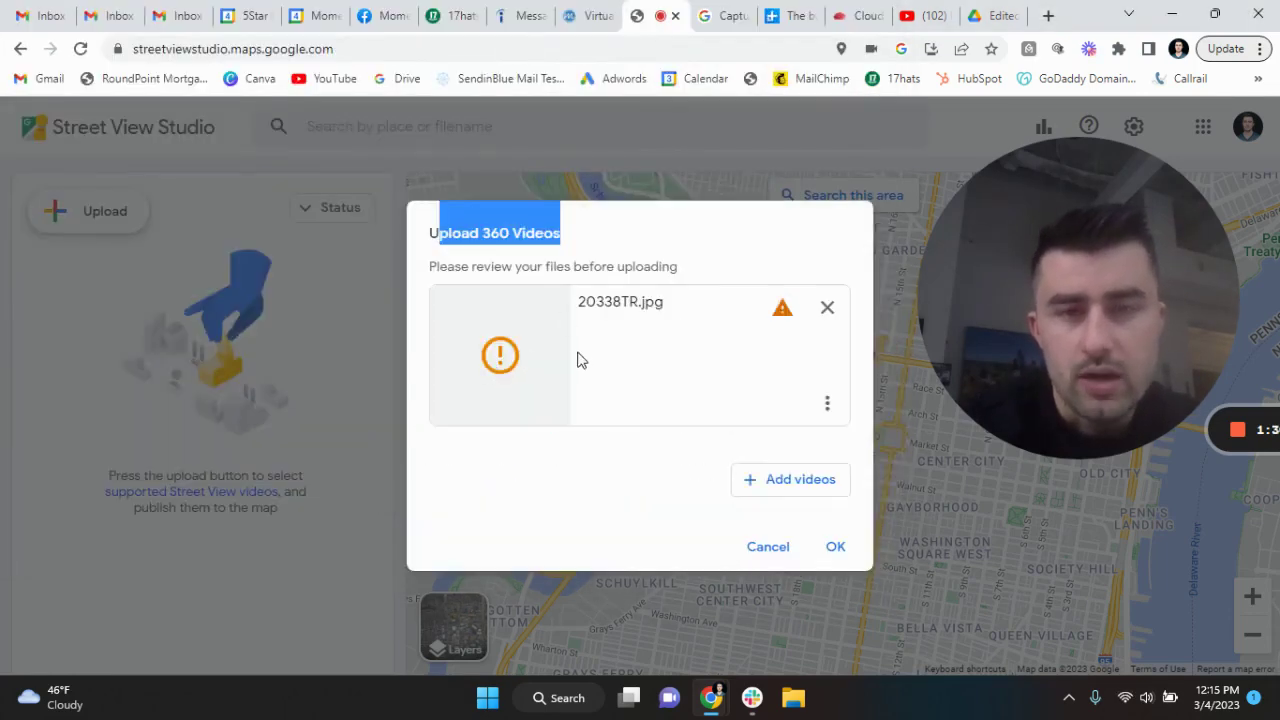
left_click(1000, 15)
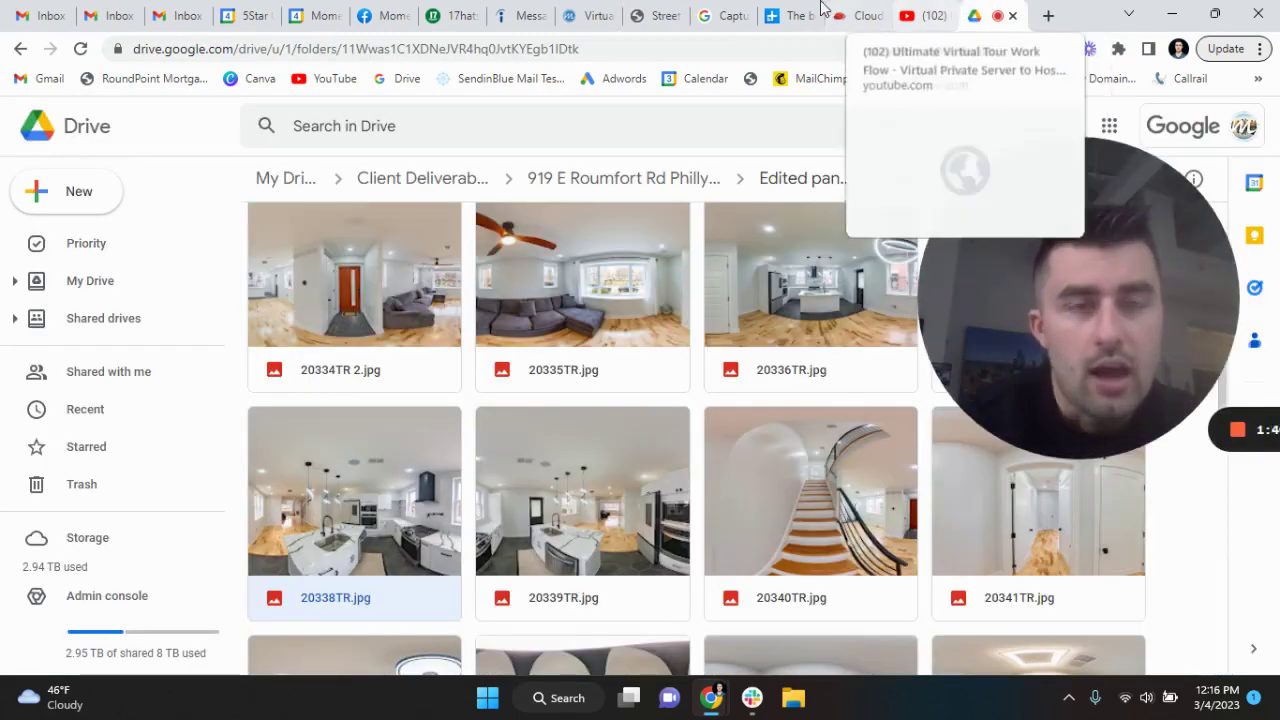
left_click(665, 12)
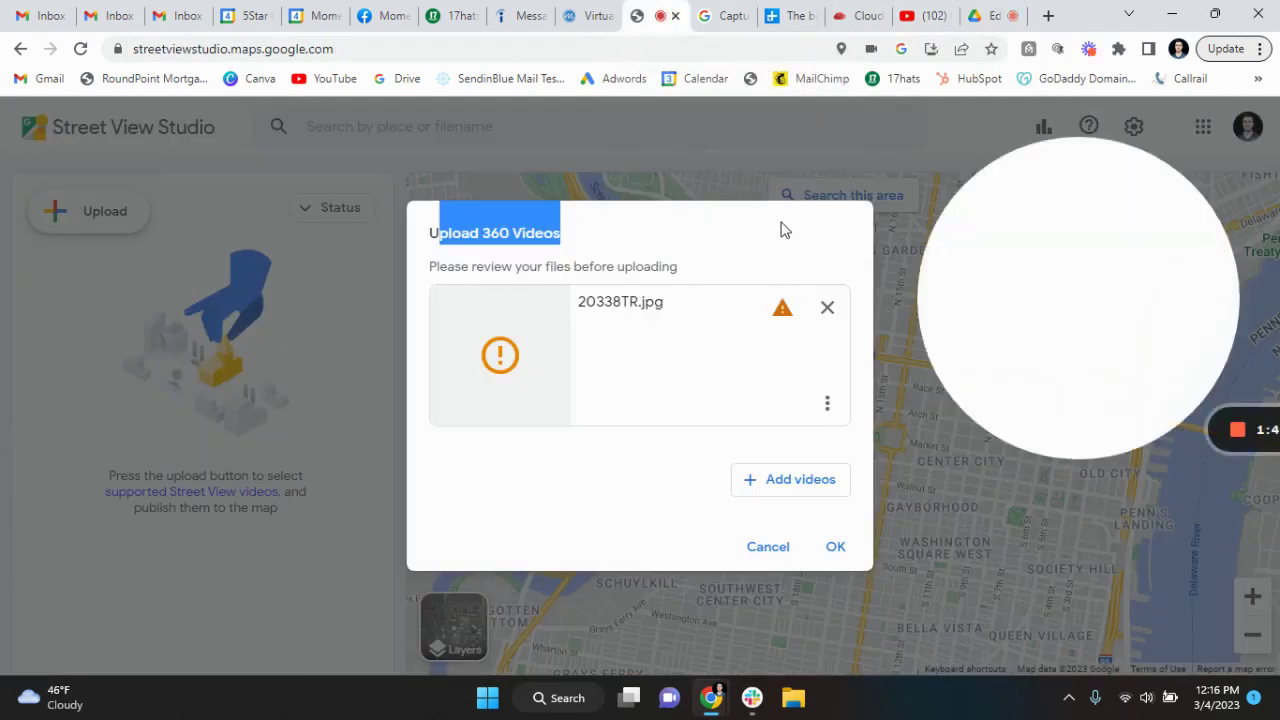
left_click(780, 225)
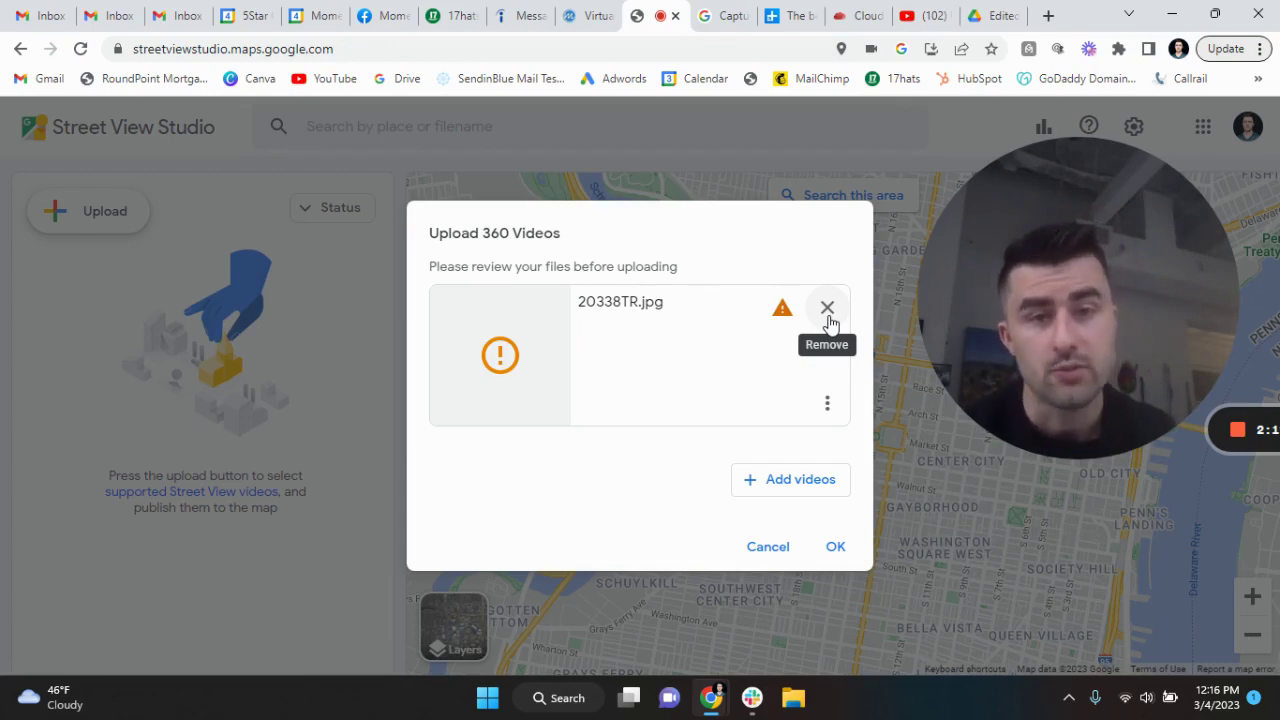
left_click(738, 15)
Step: Scroll the Digital Trends 360-camera apps article to its contents list, from Google Street View to Photaf Panorama
left_click(774, 26)
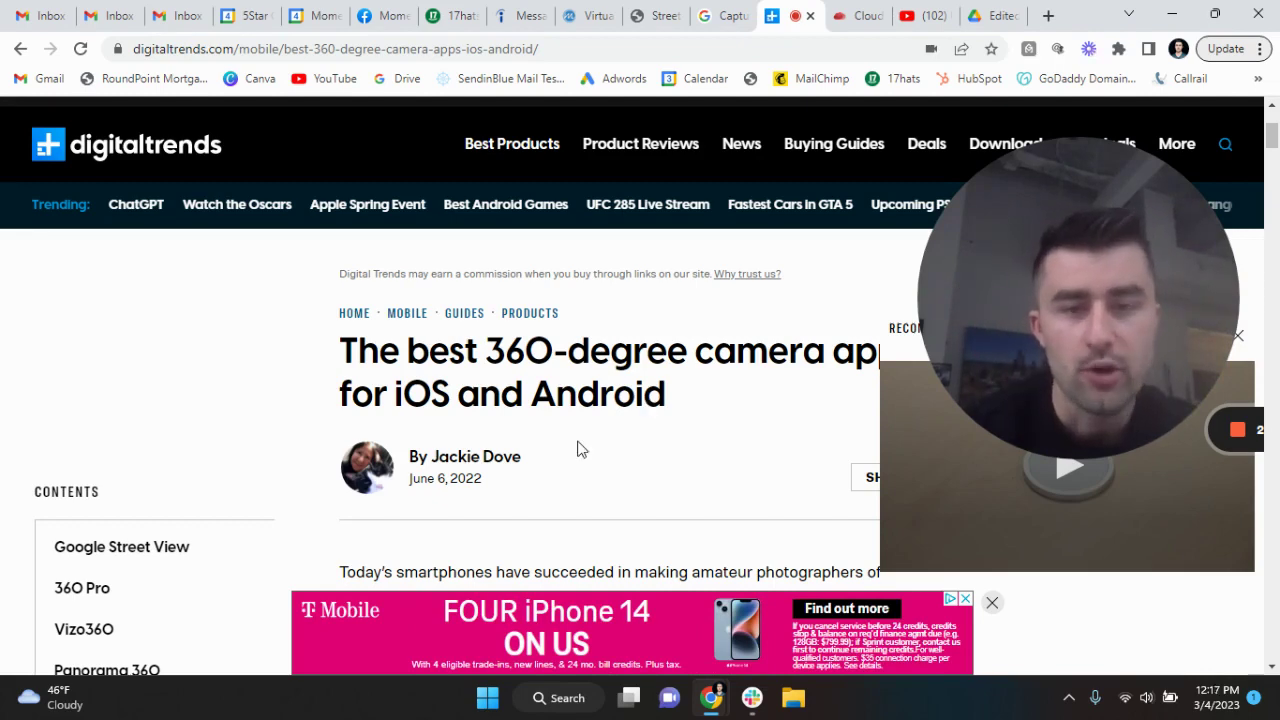
scroll(577, 449, "down", 3)
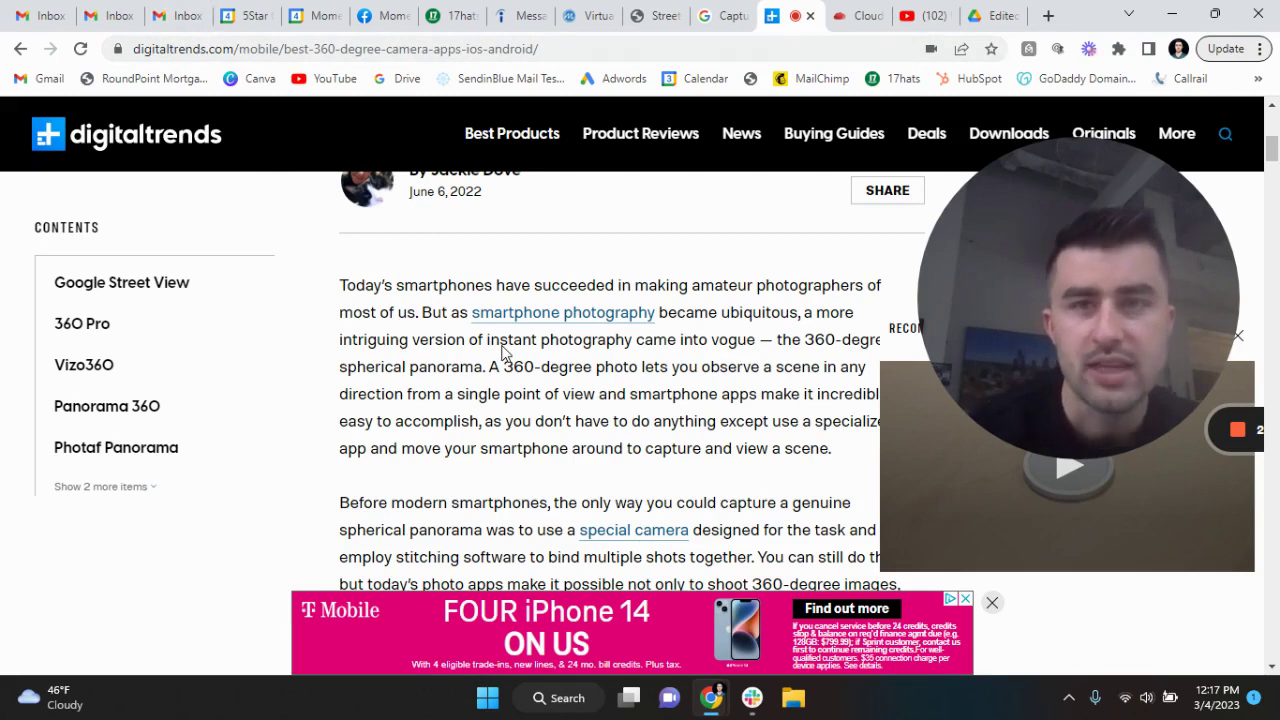
scroll(600, 380, "down", 1)
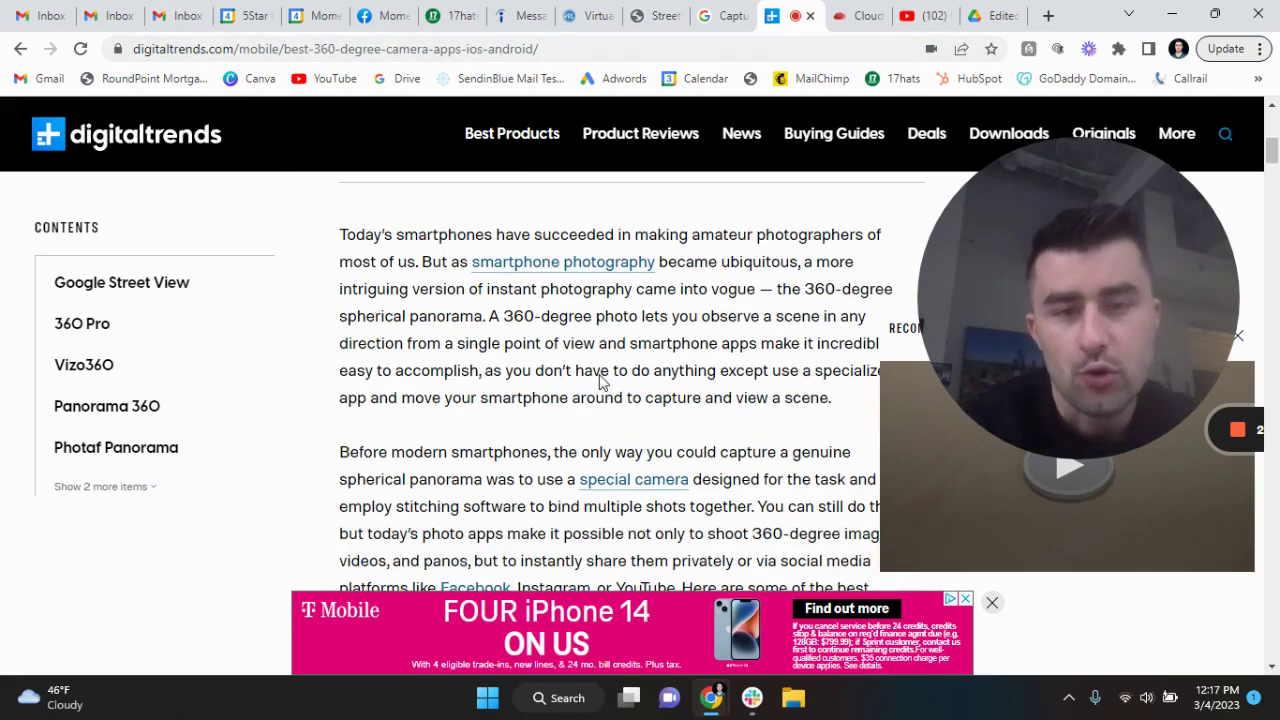
scroll(600, 380, "down", 5)
scroll(600, 380, "down", 3)
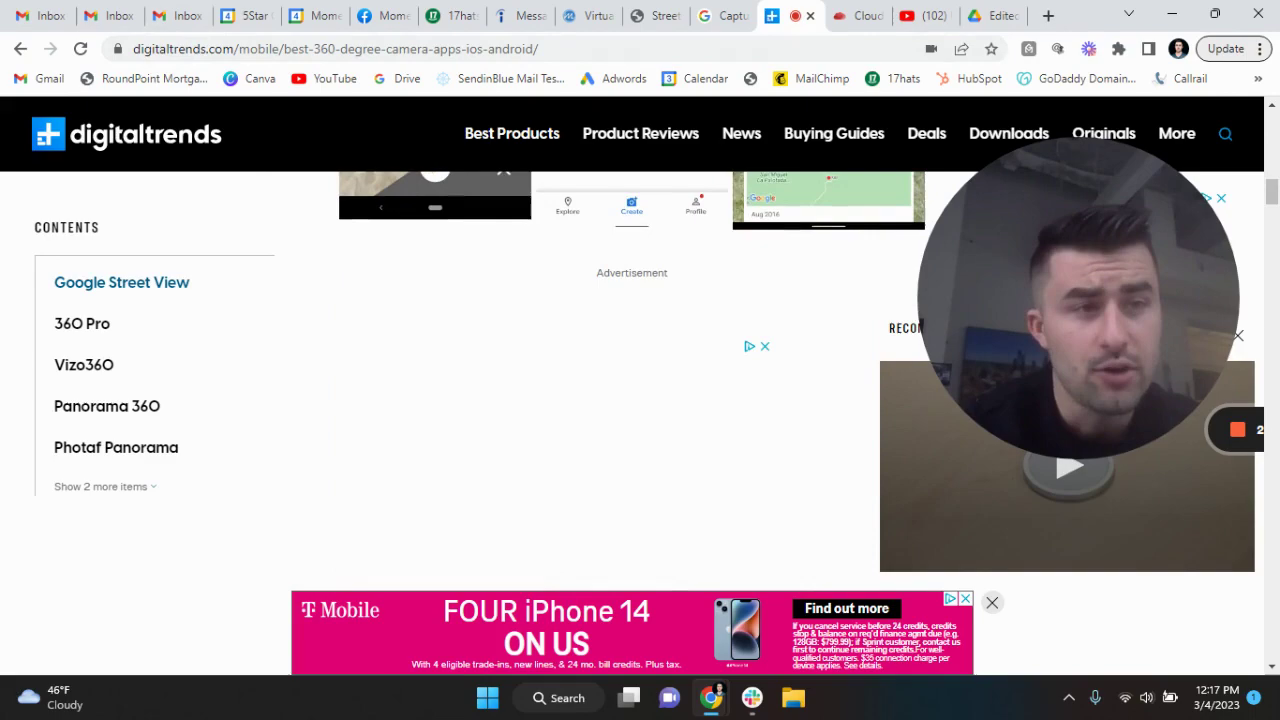
left_click_drag(1270, 198, 1272, 305)
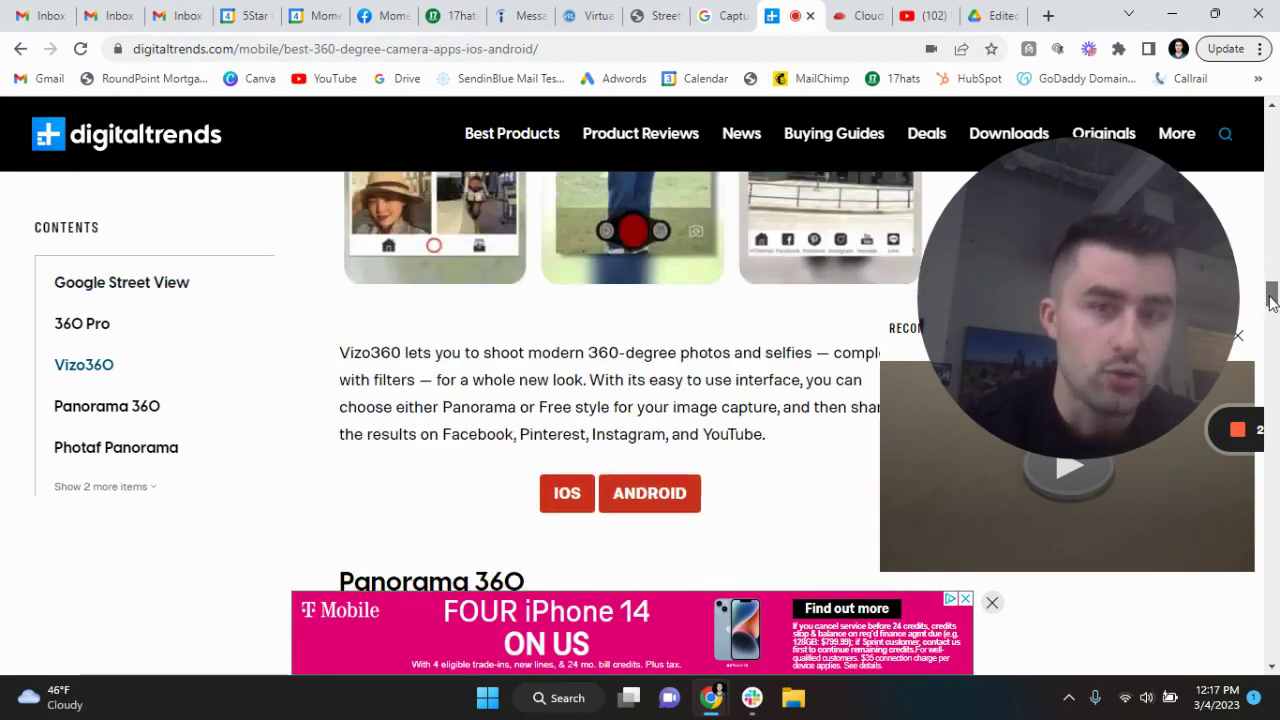
mouse_move(1272, 305)
left_mouse_down()
mouse_move(1272, 258)
mouse_move(1272, 328)
left_mouse_up()
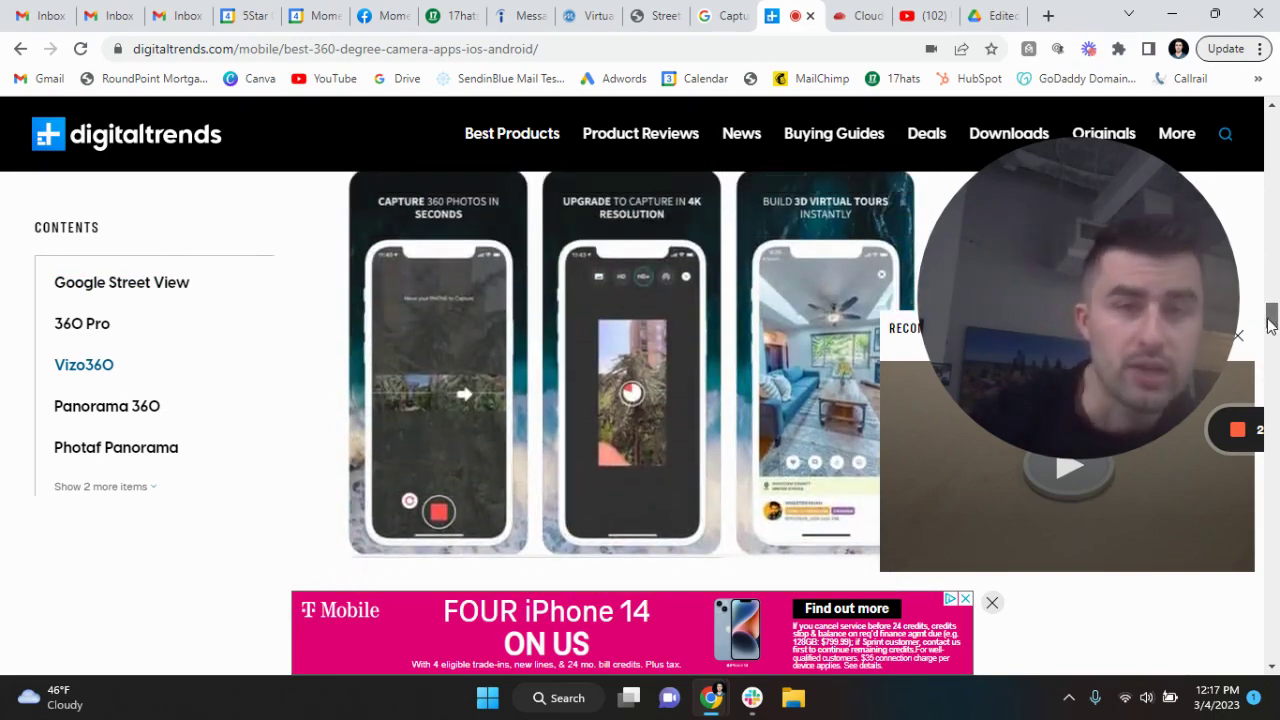
left_click_drag(1270, 328, 1265, 205)
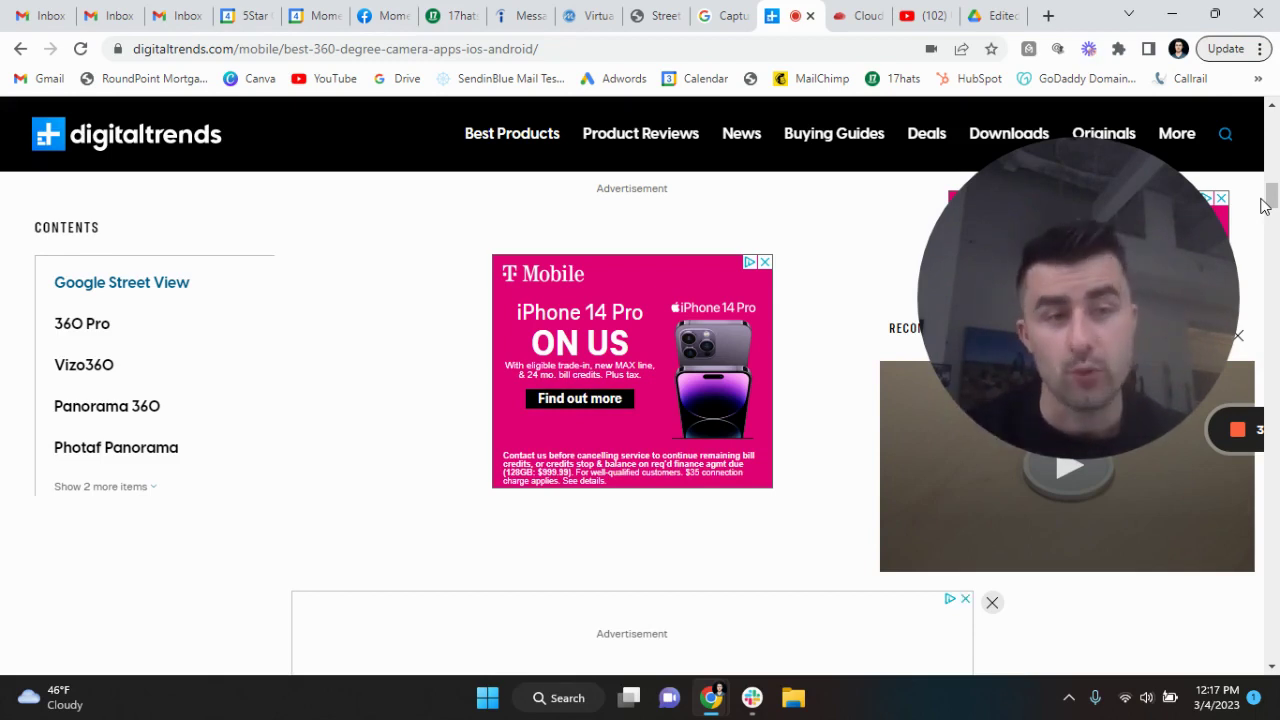
left_click(680, 50)
type("ricoh theta x")
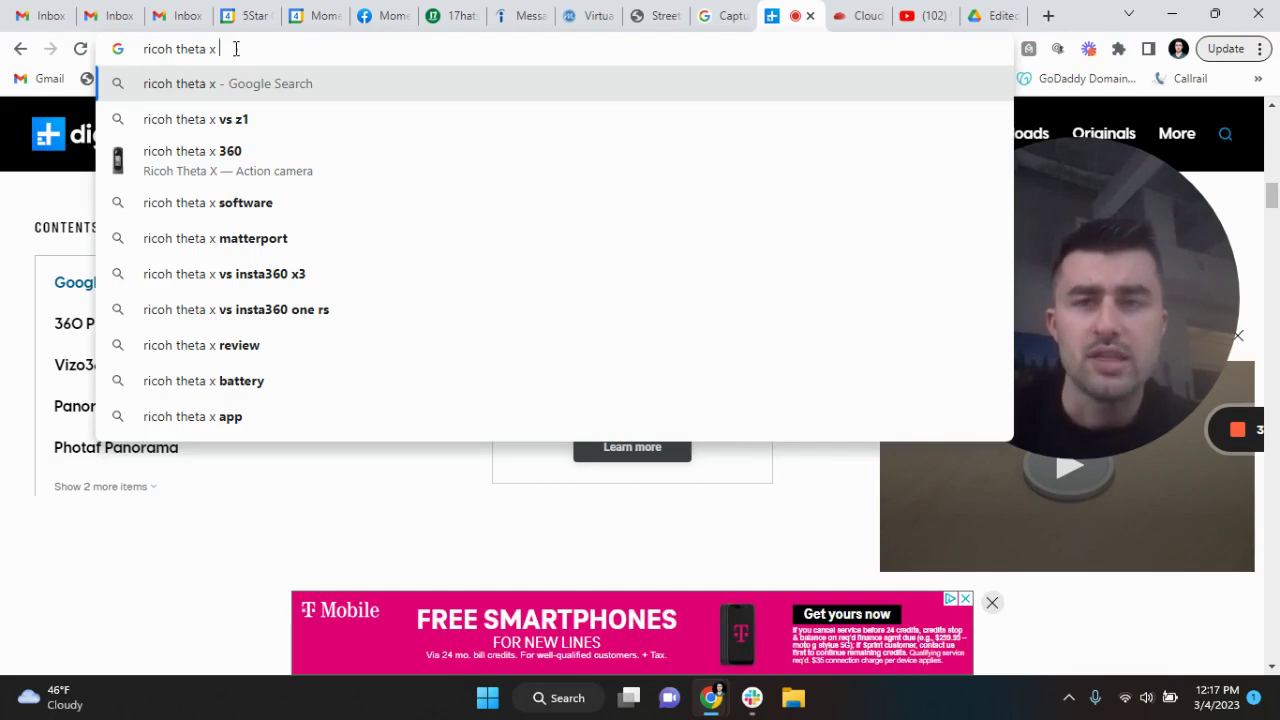
key("ctrl+a")
key("BackSpace")
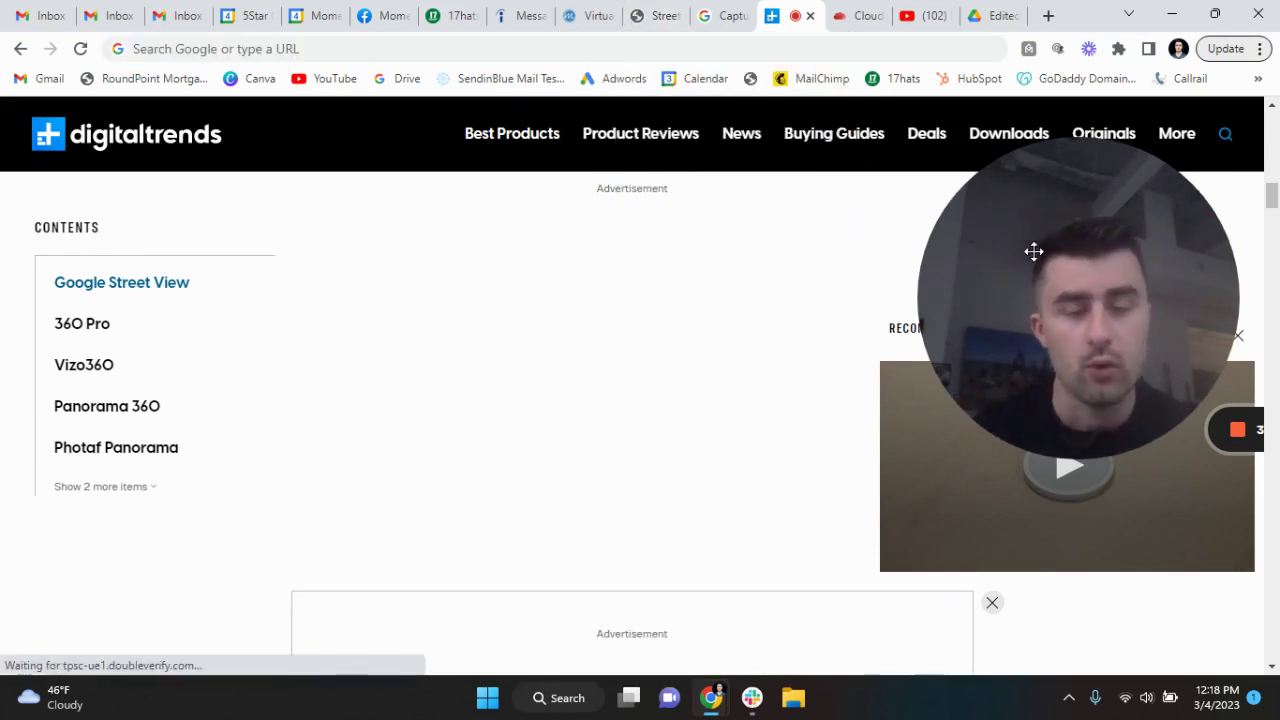
Step: Go to CloudPano's Your Tours dashboard at app.cloudpano.com/tours
left_click_drag(1031, 251, 540, 334)
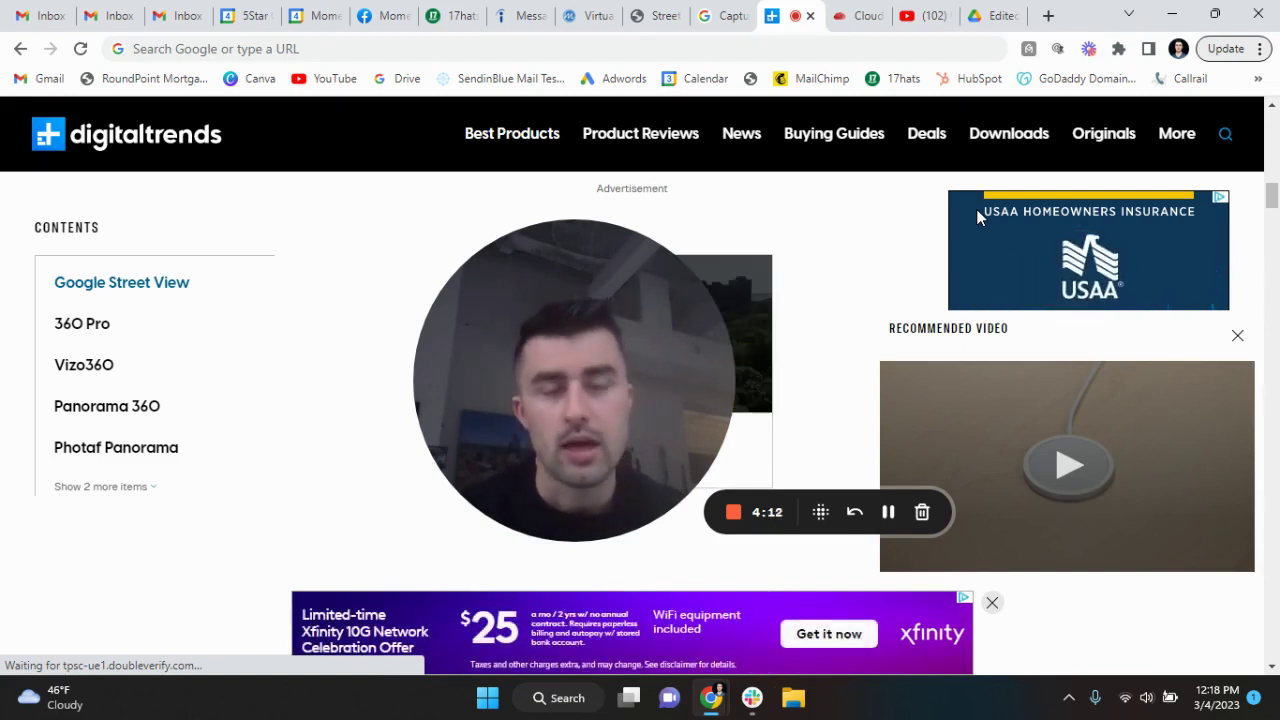
left_click(840, 14)
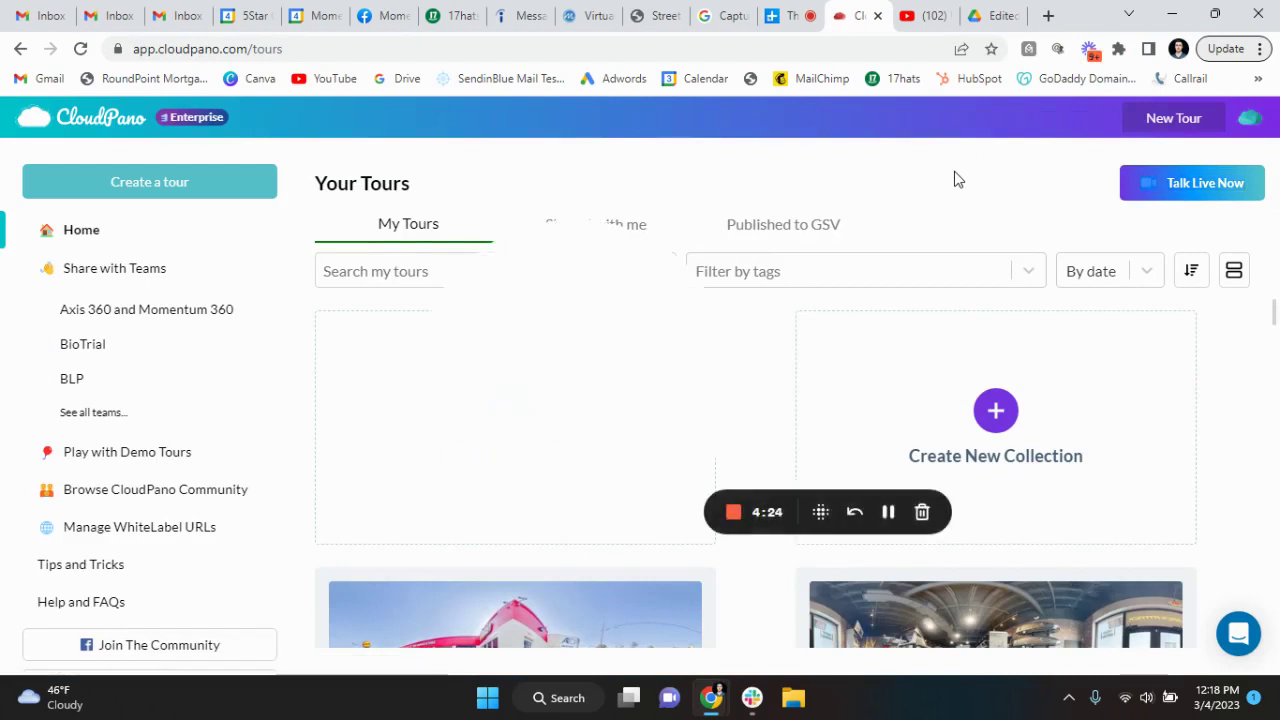
Step: Go to the YouTube video 'Ultimate Virtual Tour Work Flow - Virtual Private Server to Host Your 360 Tours'
left_click_drag(623, 377, 922, 309)
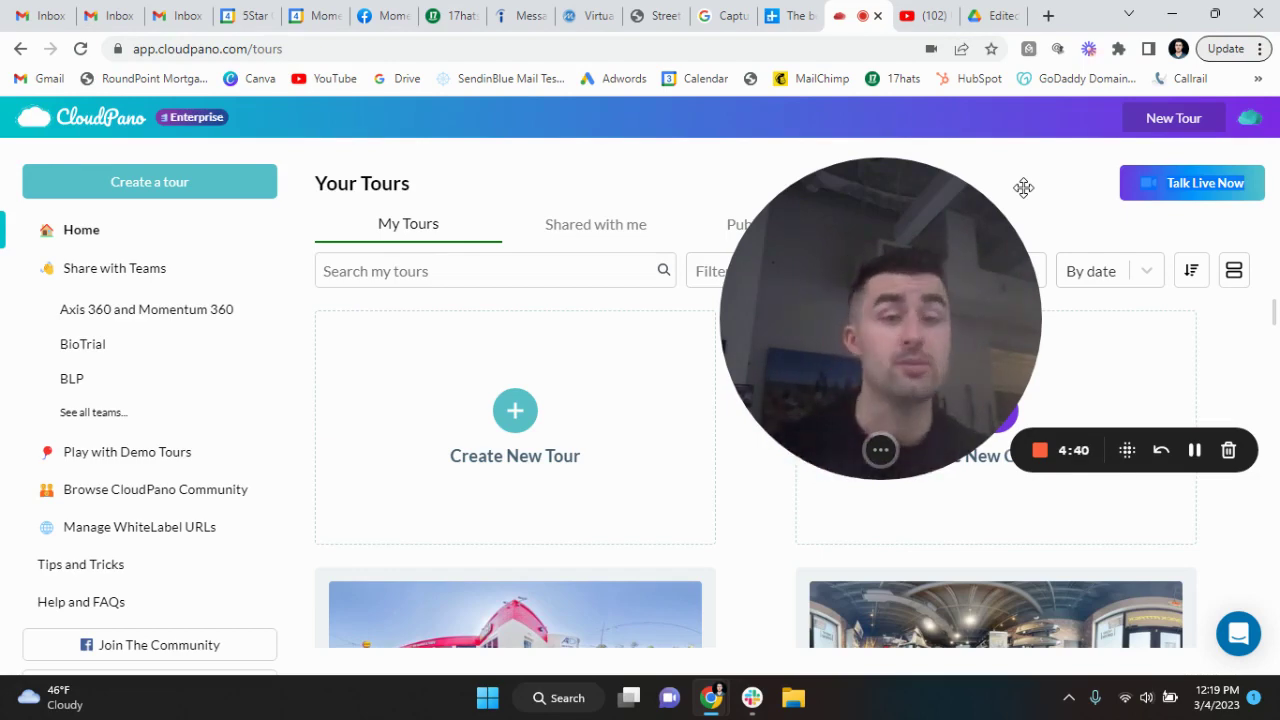
left_click(930, 12)
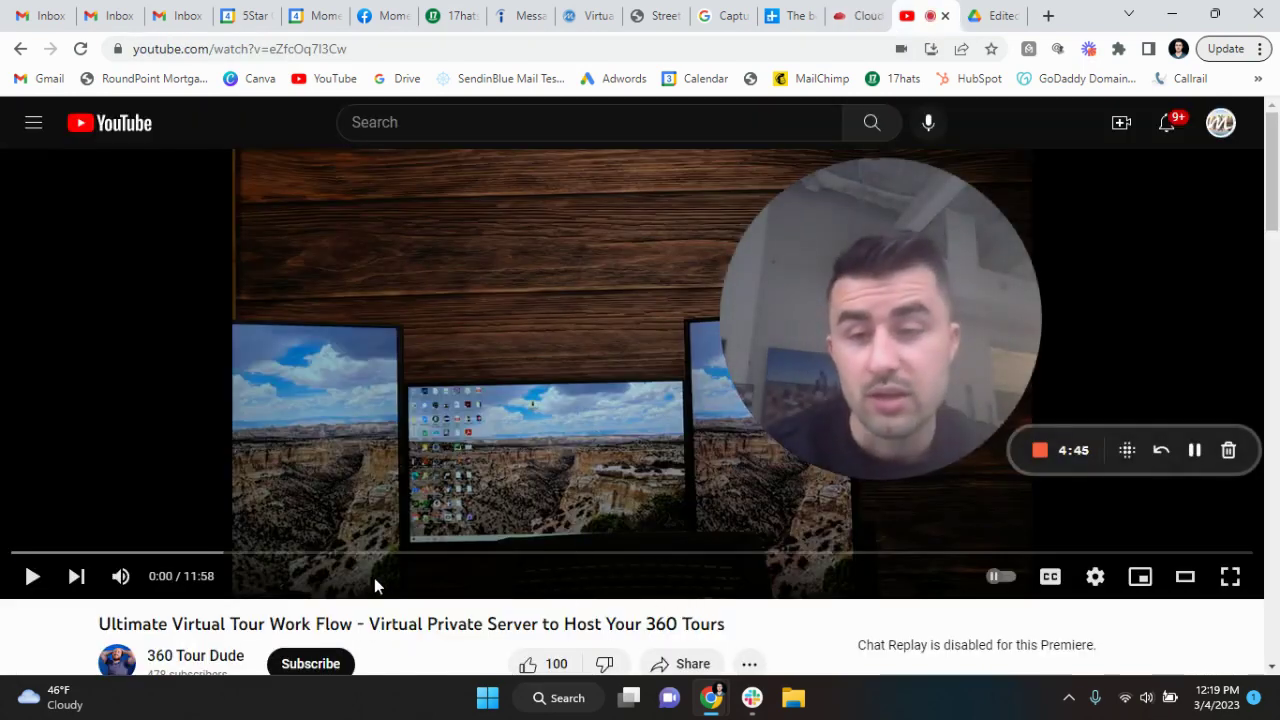
Step: Subscribe to the workflow video's channel and go back to CloudPano's Your Tours dashboard
scroll(390, 595, "down", 1)
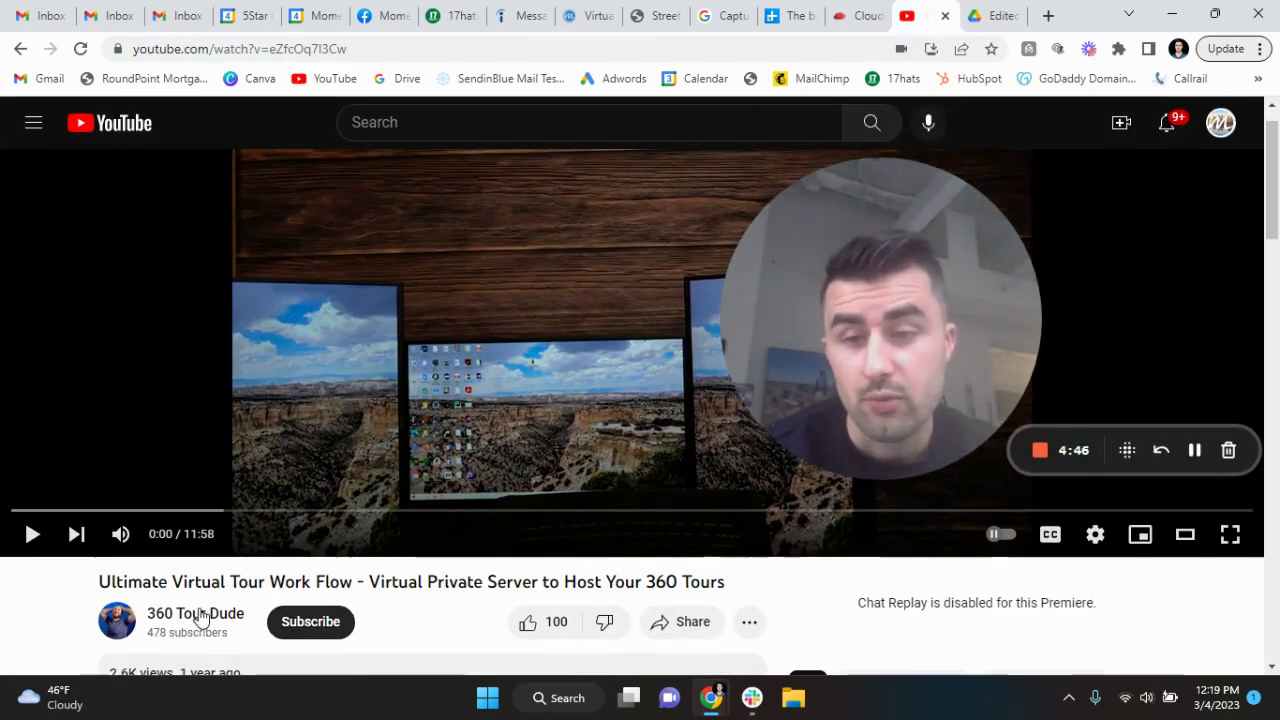
left_click(306, 630)
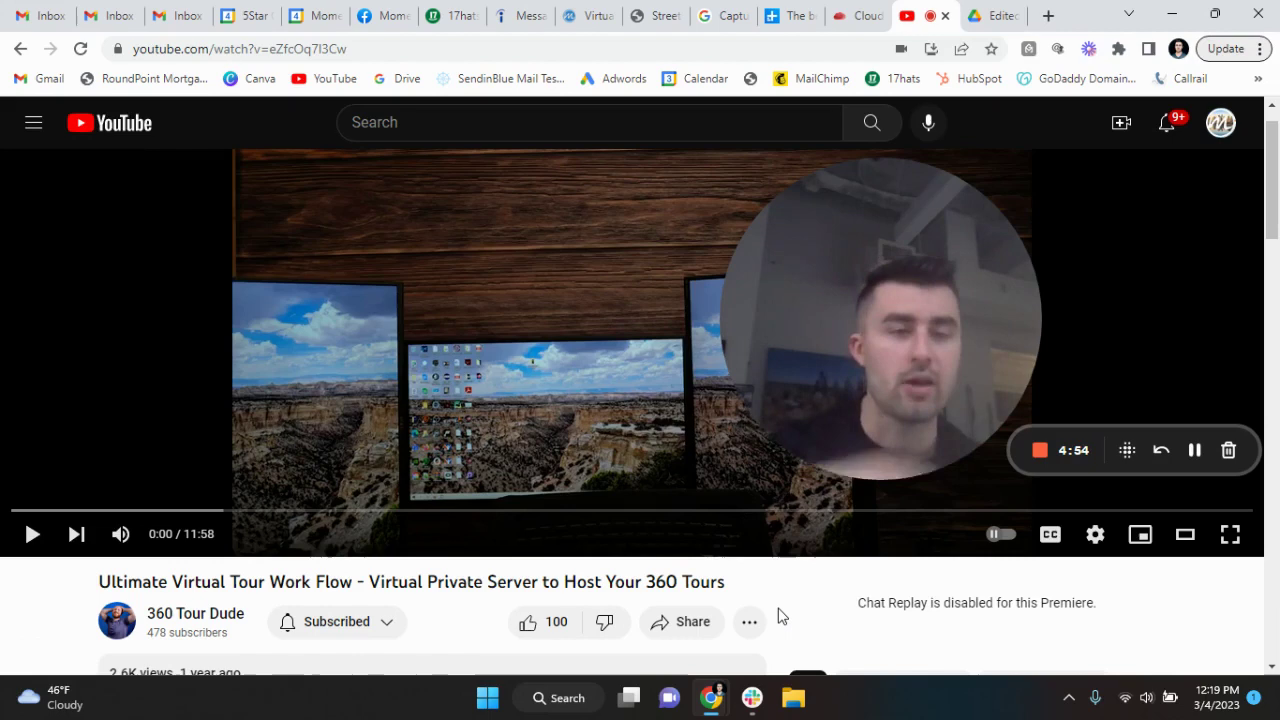
left_click(868, 8)
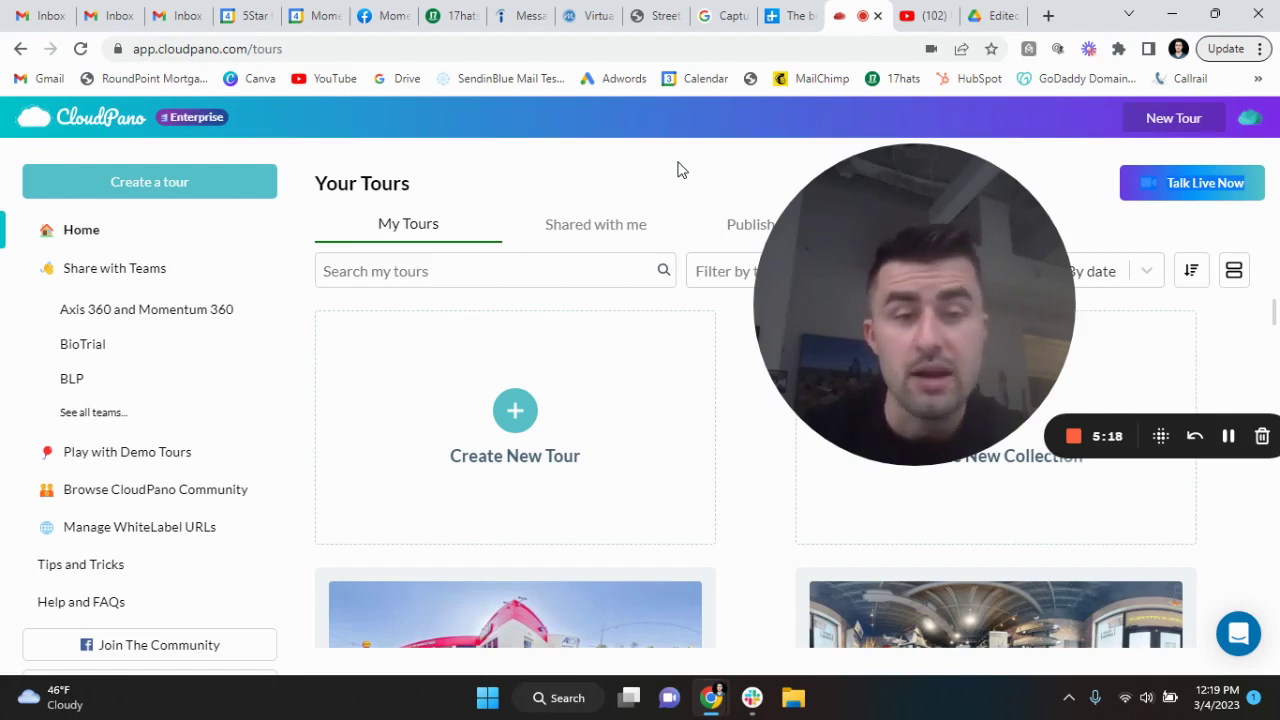
Step: Open the 101 Eglin Parkway tour's Street View publishing manager from the tours list
scroll(731, 451, "down", 2)
left_click(430, 497)
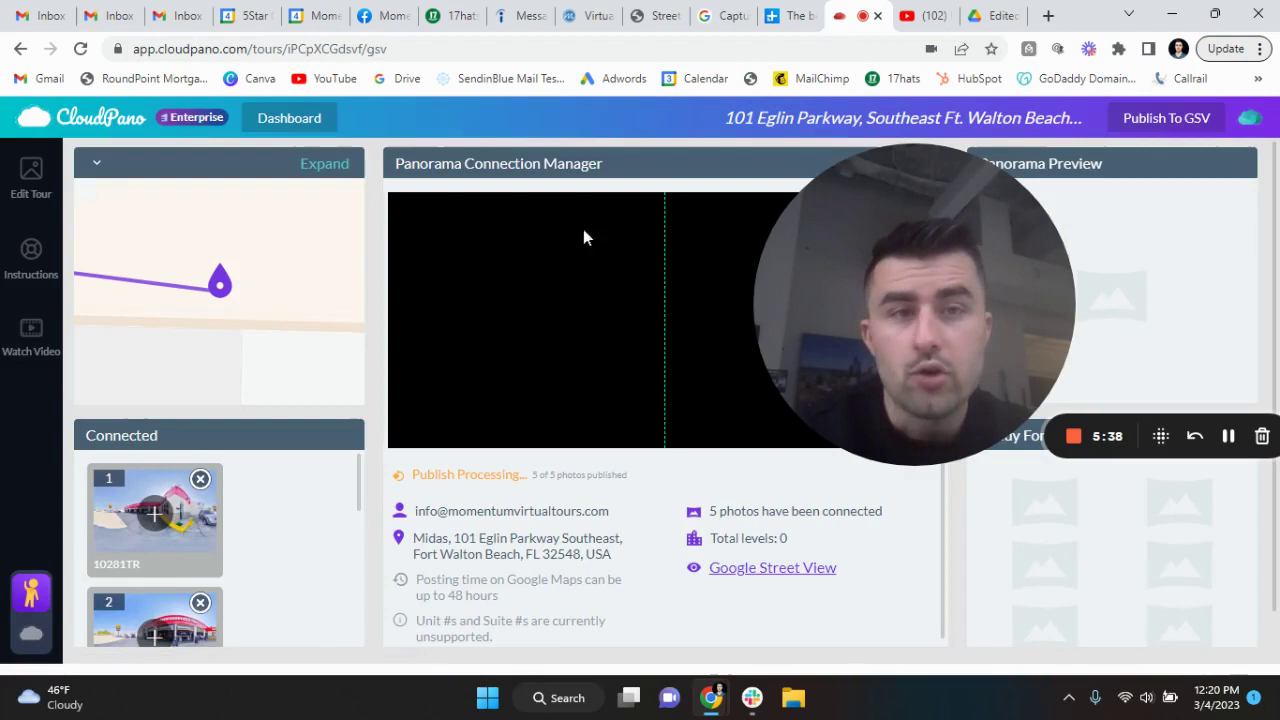
Step: Wait for the shop interior pano and map path to load, with 5 of 5 photos connected
left_click_drag(926, 303, 1003, 318)
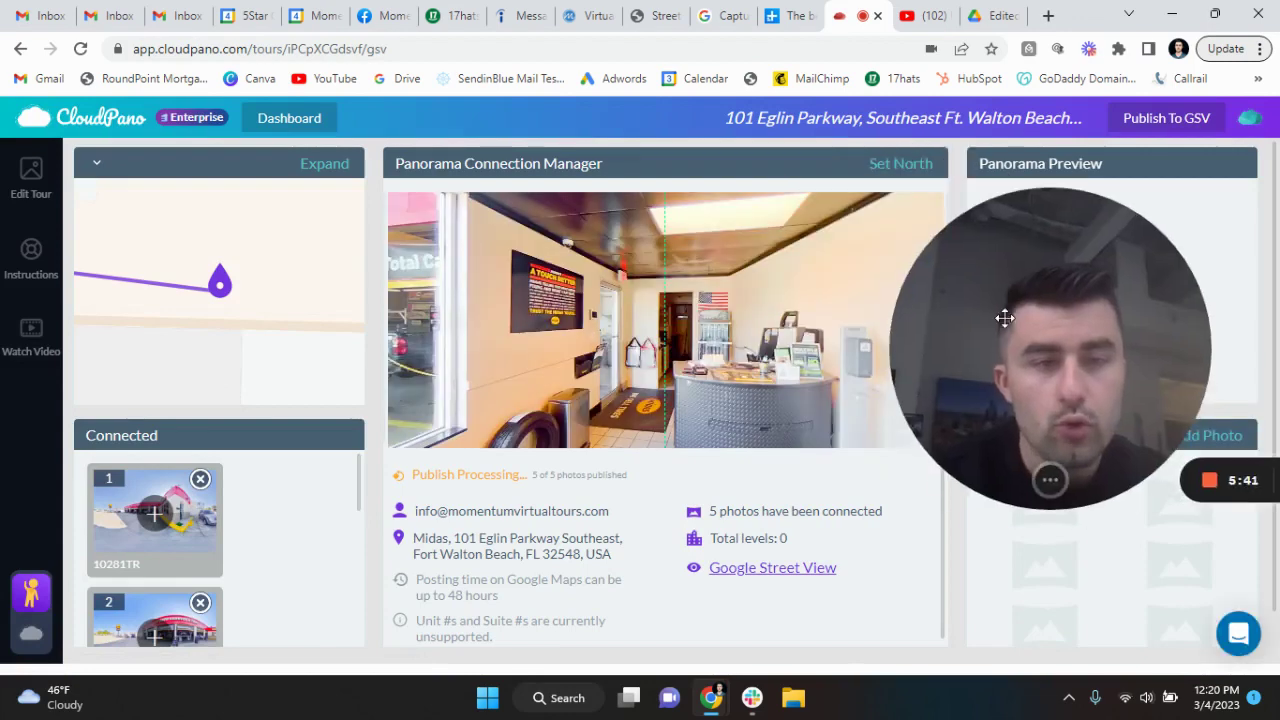